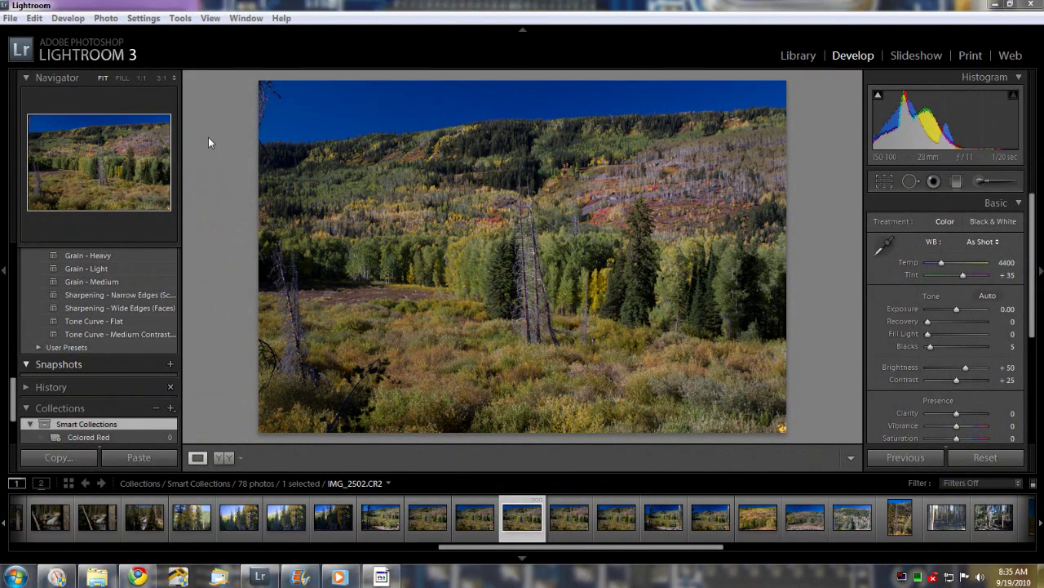
- Browse the File and Window menus, then inspect the hillside at actual pixel zoom before fitting it back
click(10, 18)
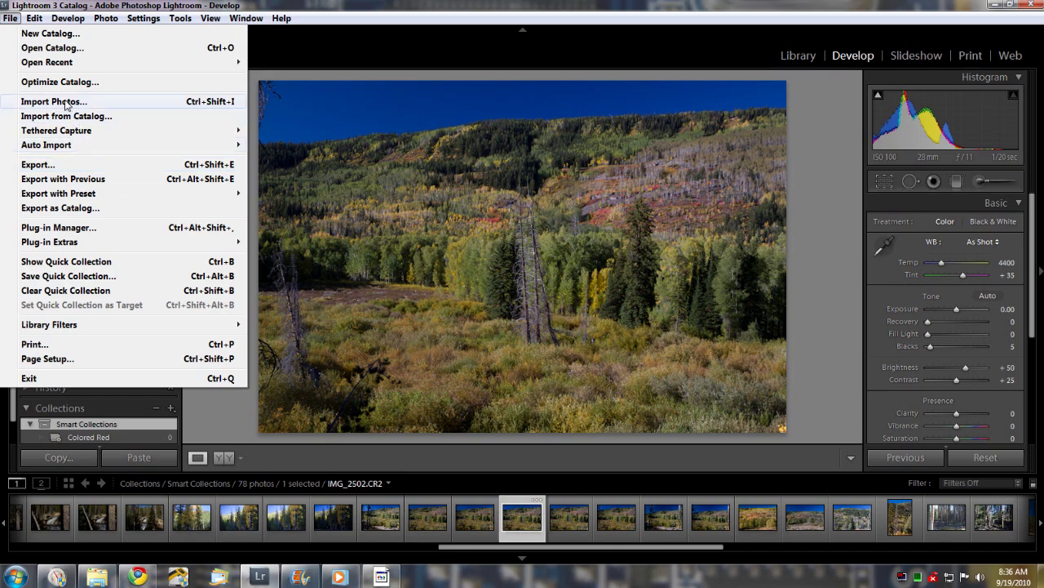
click(256, 18)
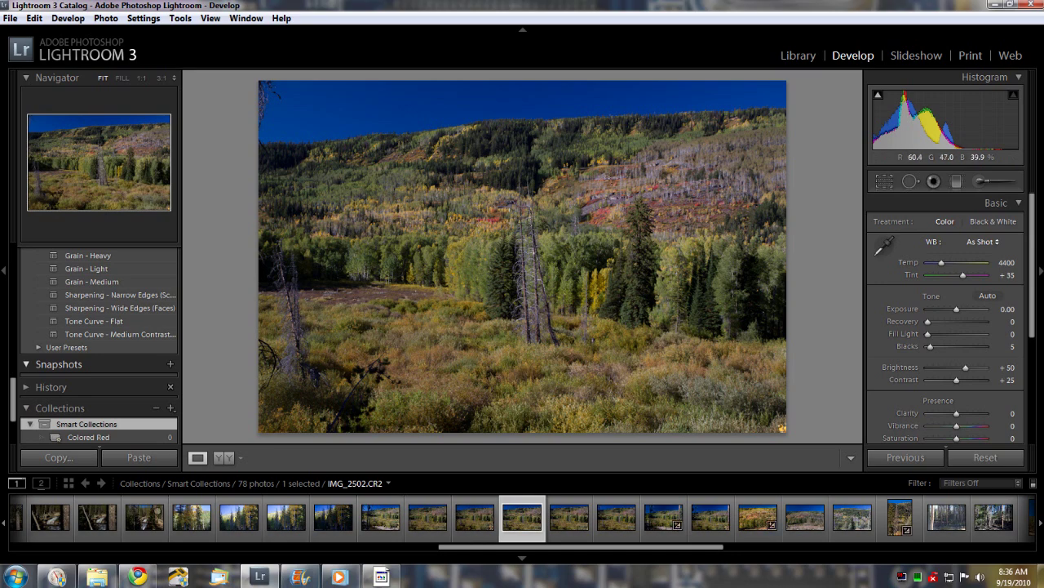
key(z)
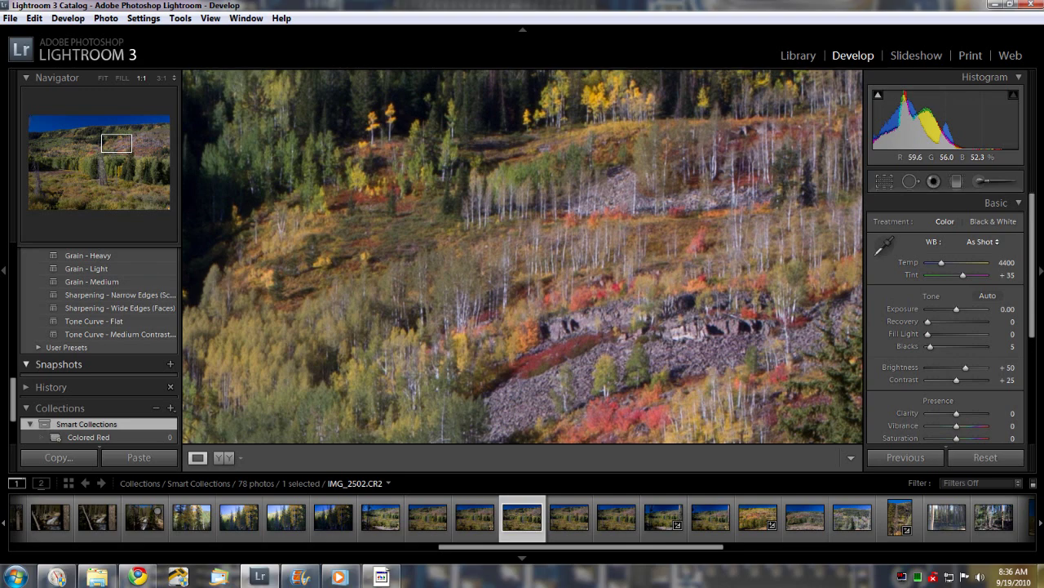
drag(522, 256, 670, 147)
drag(367, 343, 710, 155)
drag(522, 245, 808, 343)
key(z)
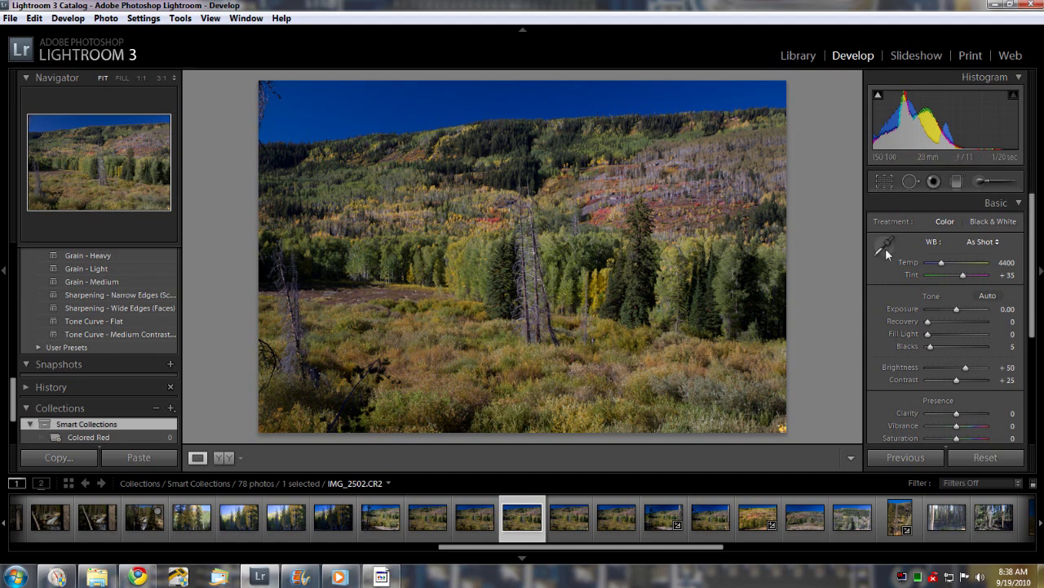
- Try Flash and Cloudy white balance, then settle on Daylight (Temp 5500, Tint +10)
click(984, 242)
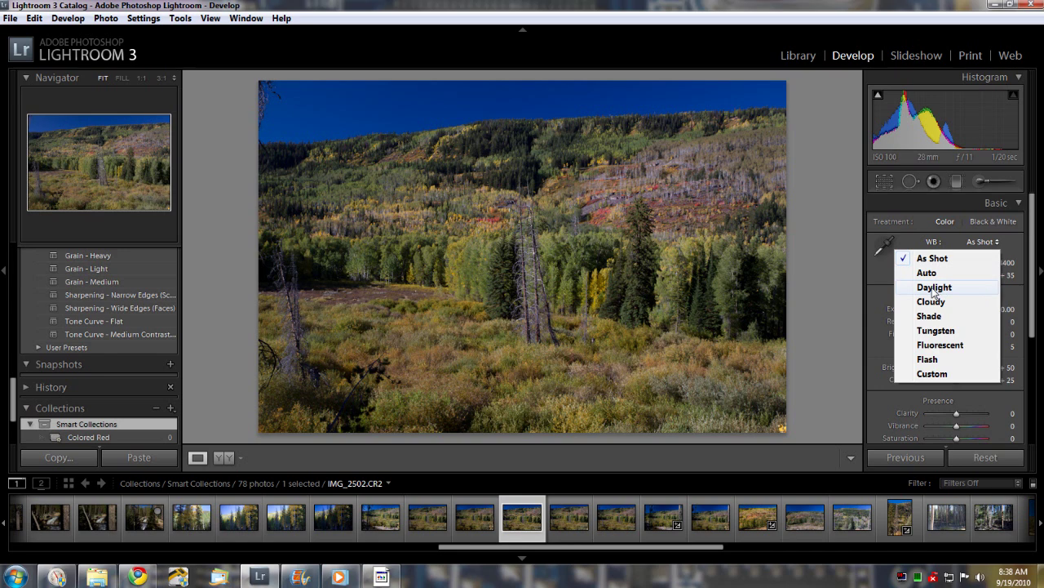
click(931, 360)
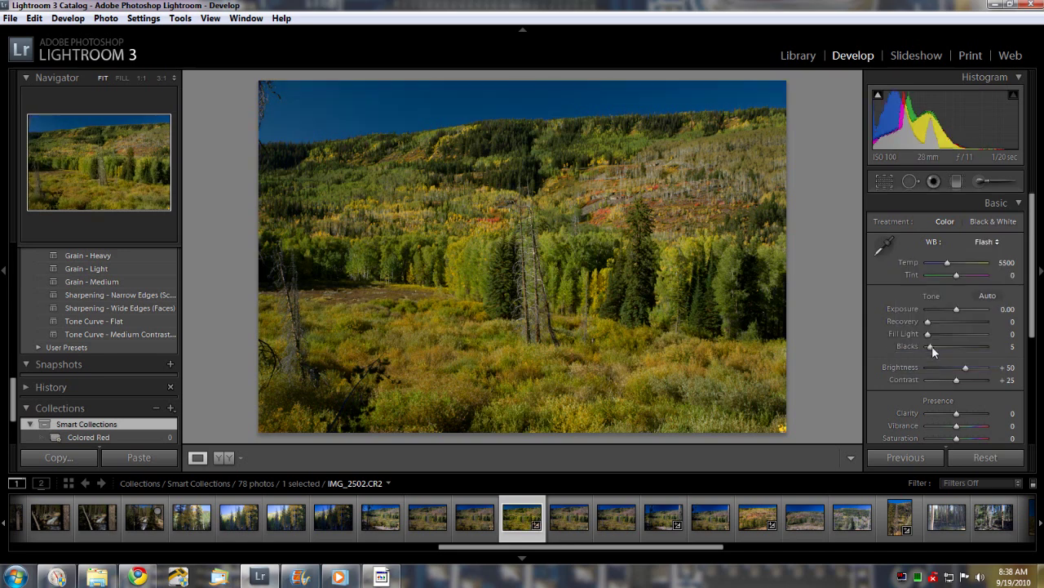
click(984, 241)
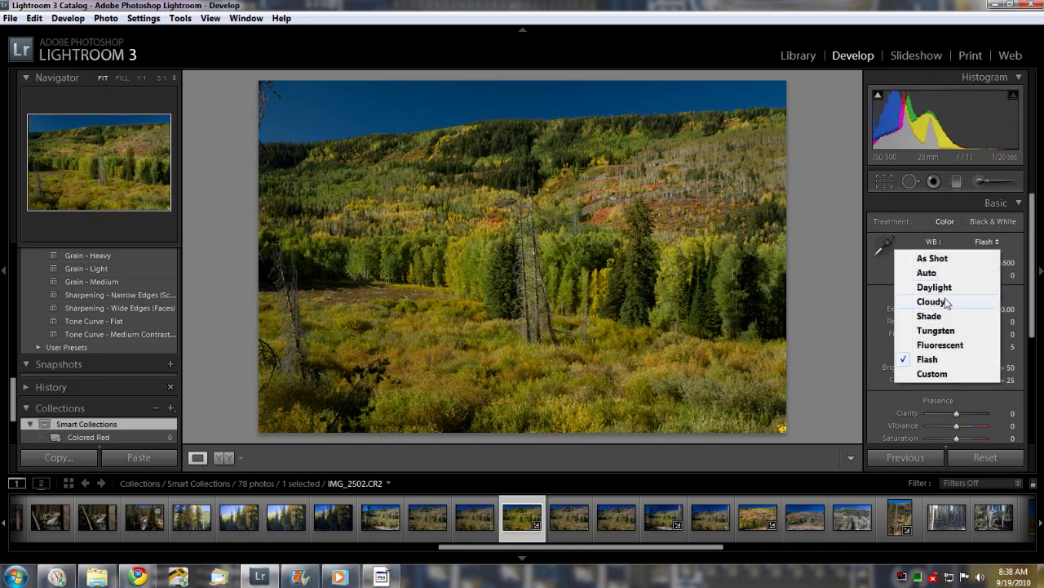
click(953, 299)
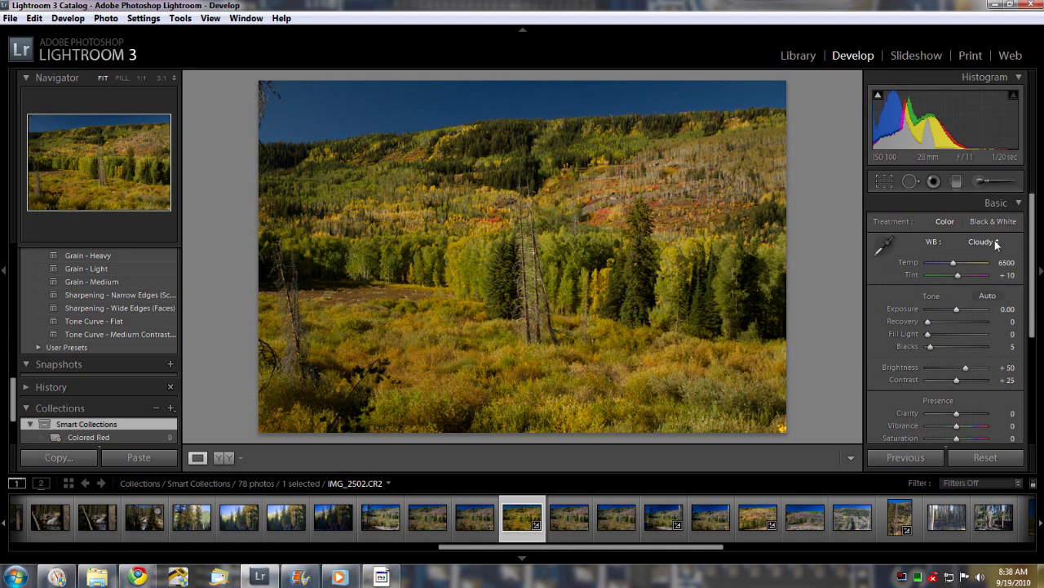
click(995, 240)
click(937, 288)
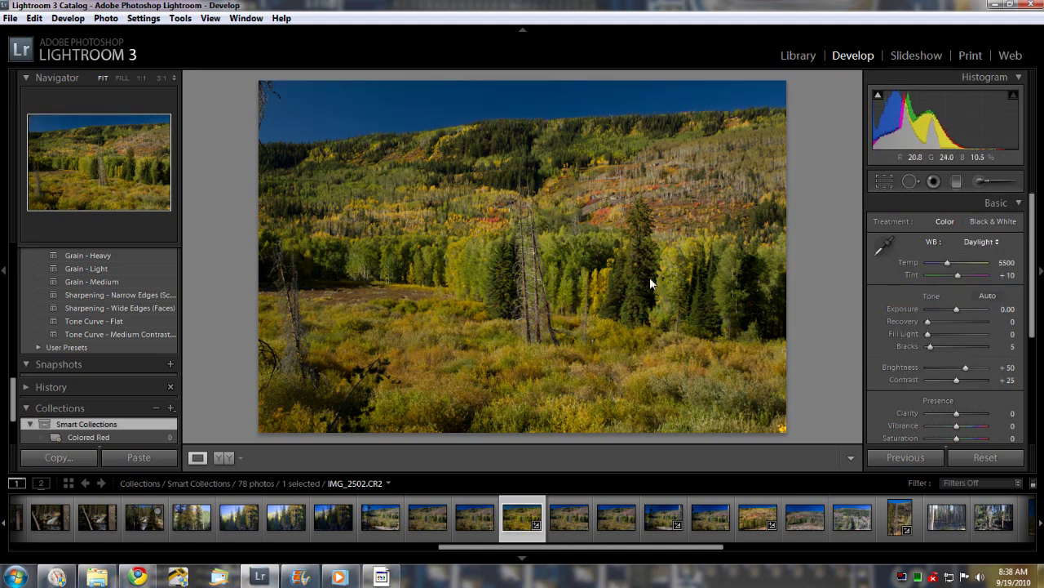
- Preview a split before/after comparison, then go back to the single Loupe view
click(220, 457)
click(220, 458)
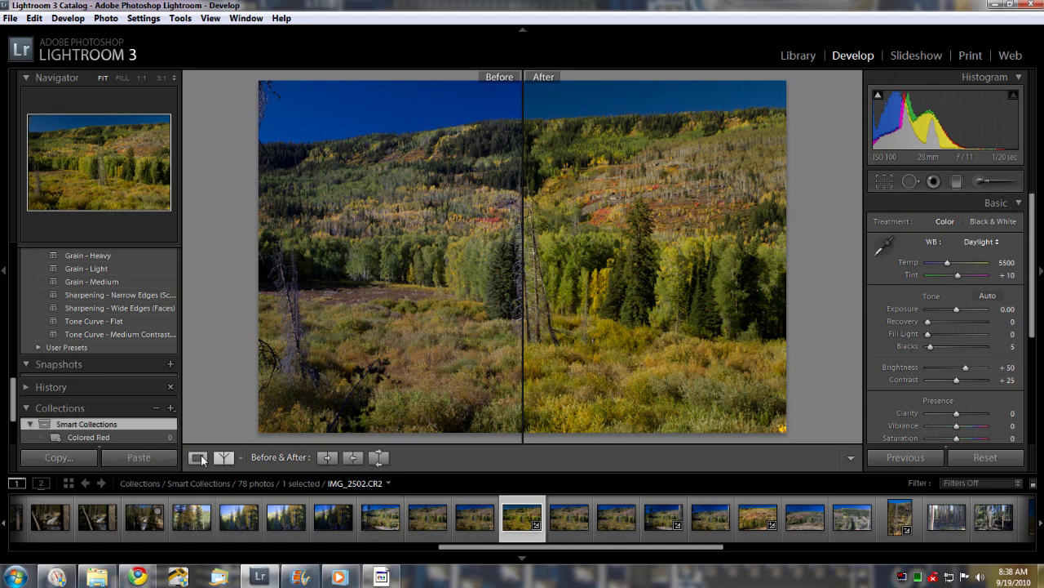
click(198, 458)
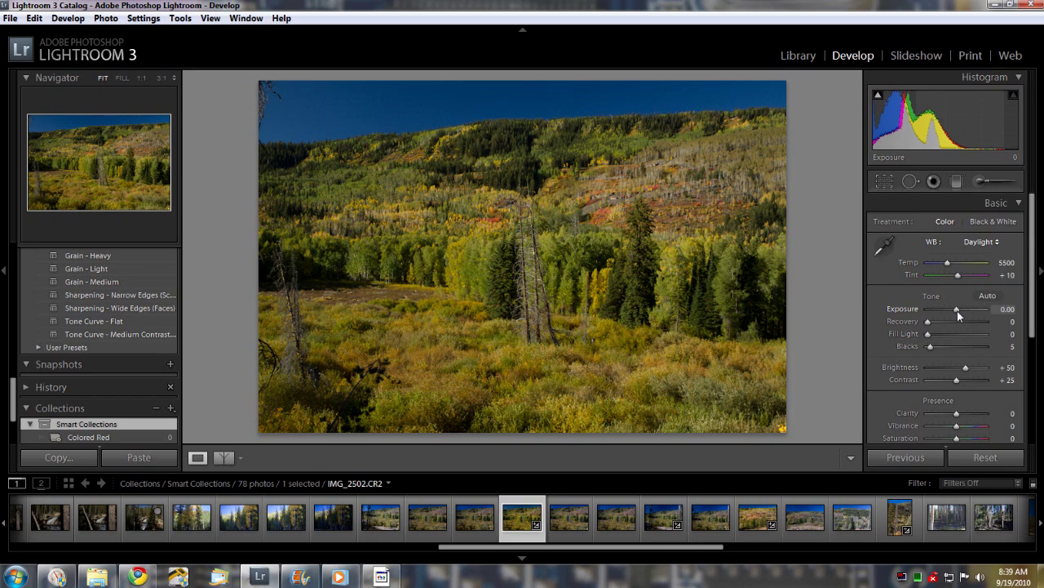
- In the Basic panel, set Exposure +0.32, Blacks 7, Contrast +41 and Clarity +6
drag(957, 311, 958, 309)
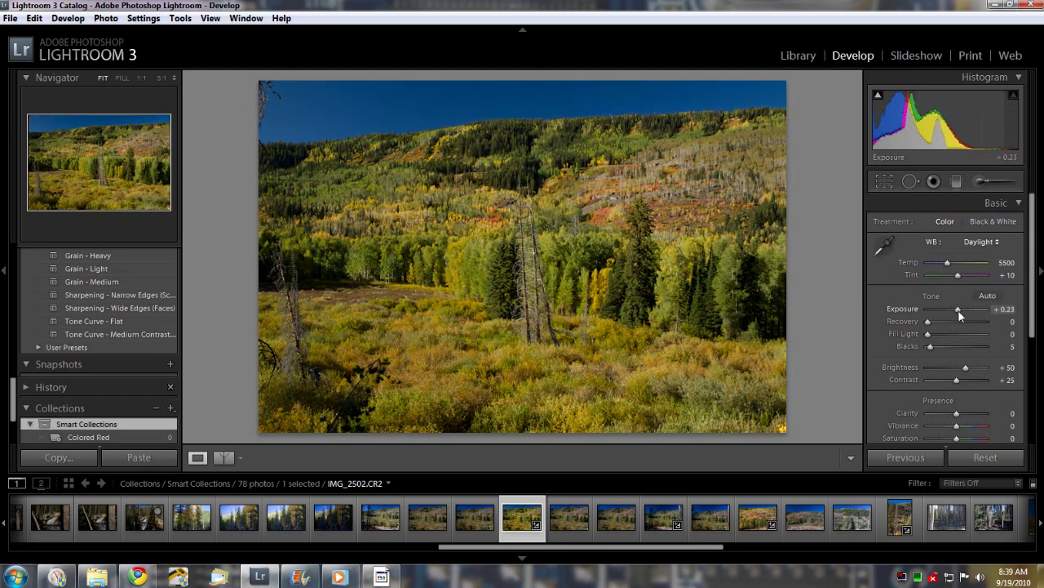
drag(959, 311, 958, 309)
drag(958, 309, 959, 309)
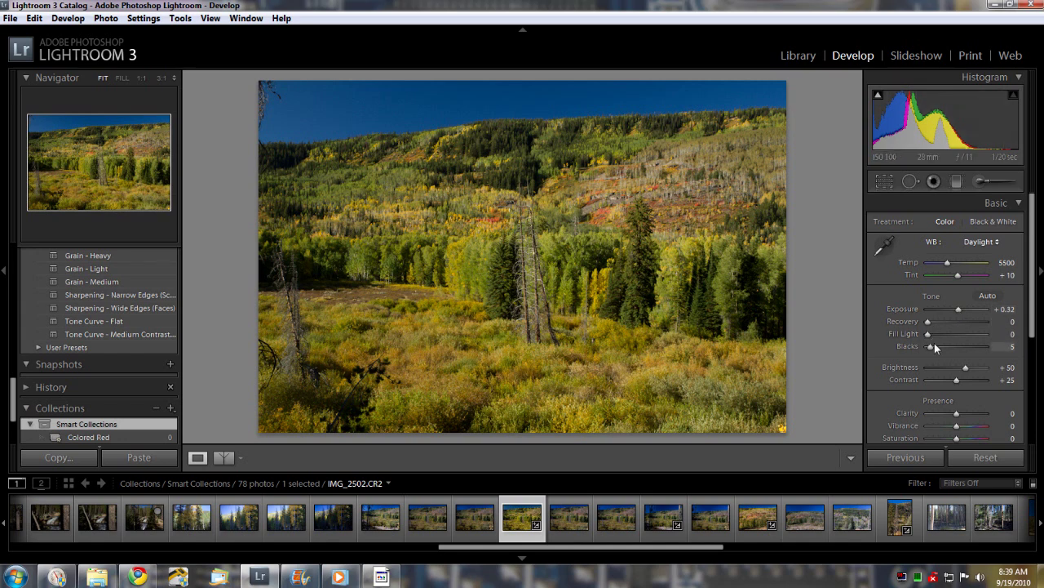
drag(929, 346, 931, 347)
scroll(1031, 325, down, 2)
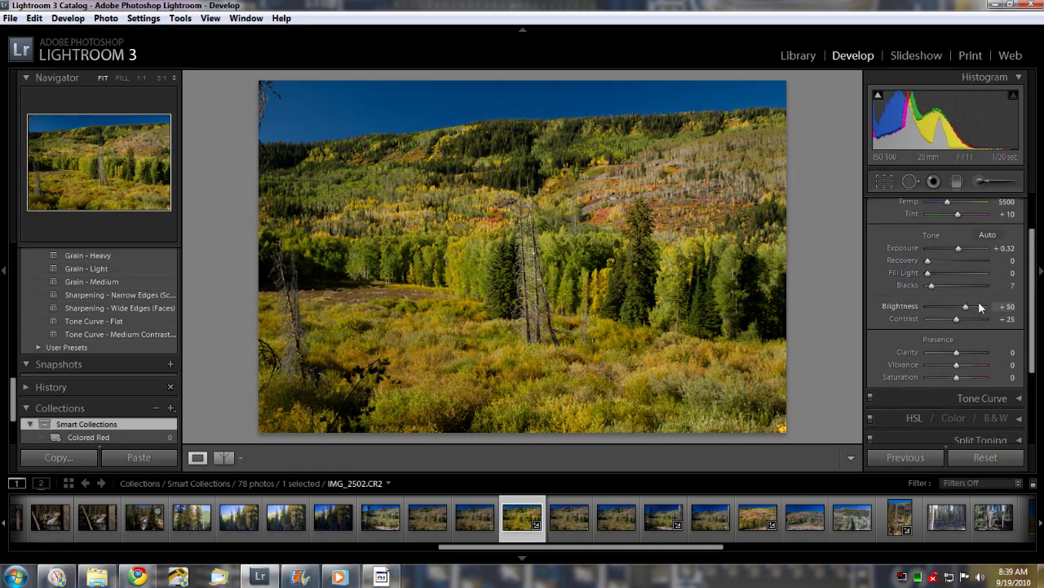
drag(957, 318, 963, 318)
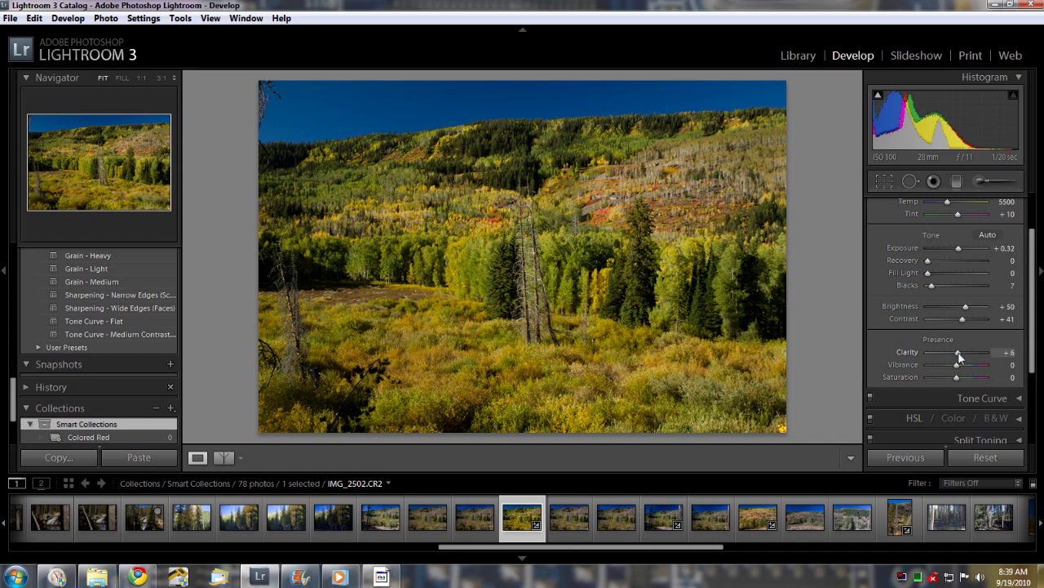
drag(957, 351, 955, 378)
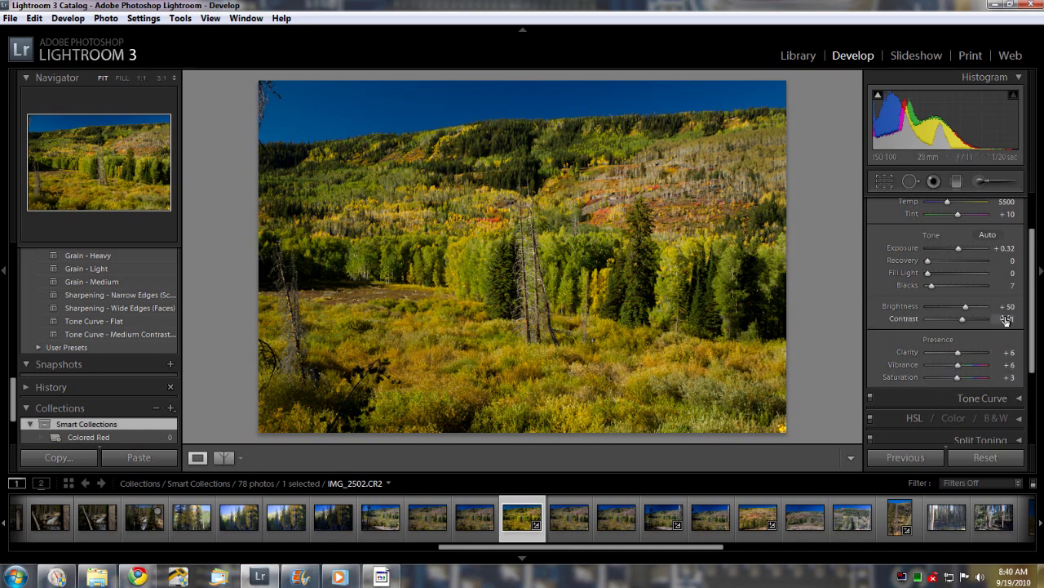
- Collapse the Basic tone and colour adjustment panel
scroll(1032, 287, up, 3)
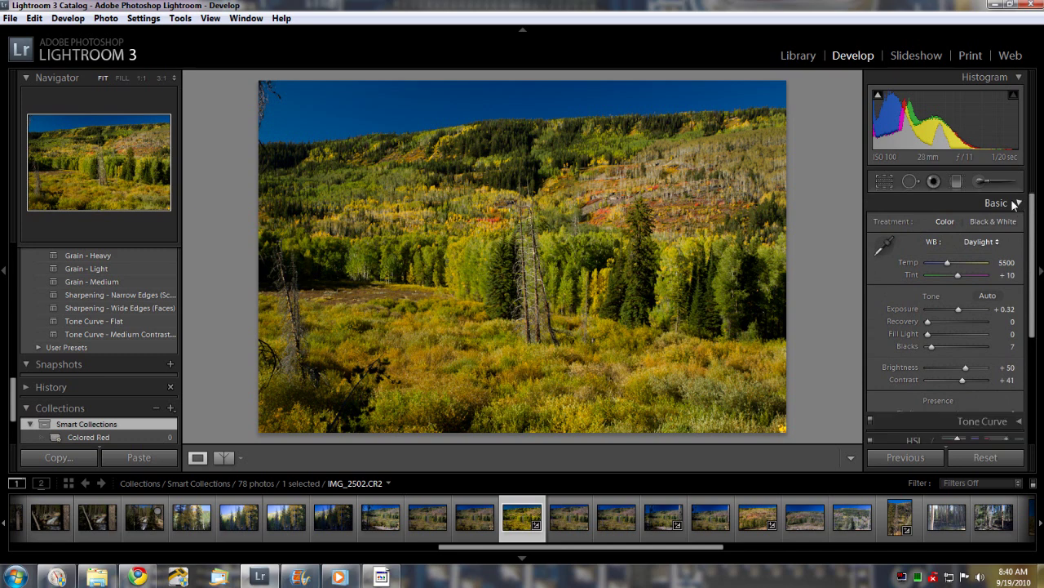
click(983, 204)
click(1002, 204)
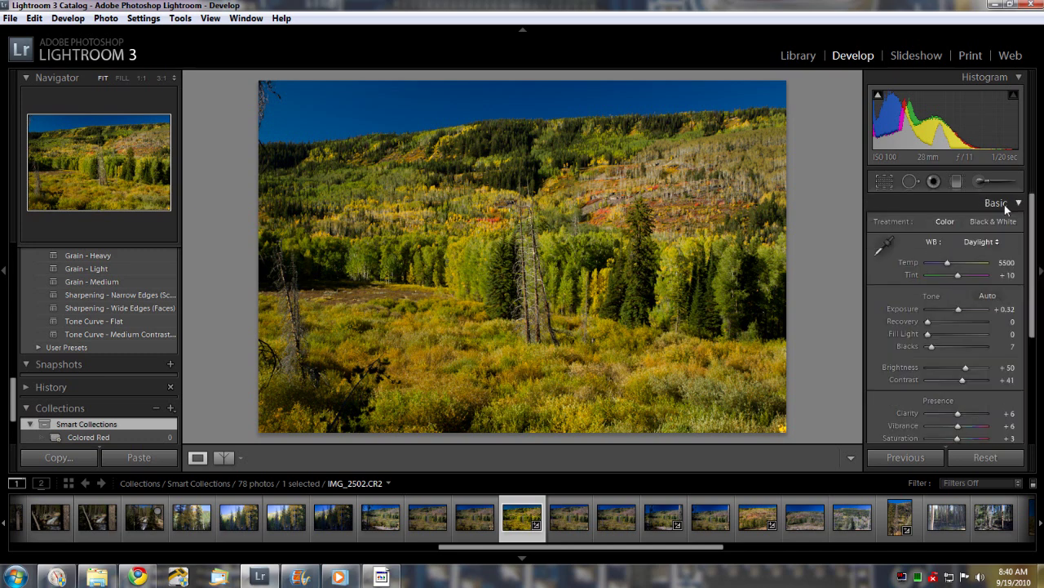
scroll(1033, 228, down, 1)
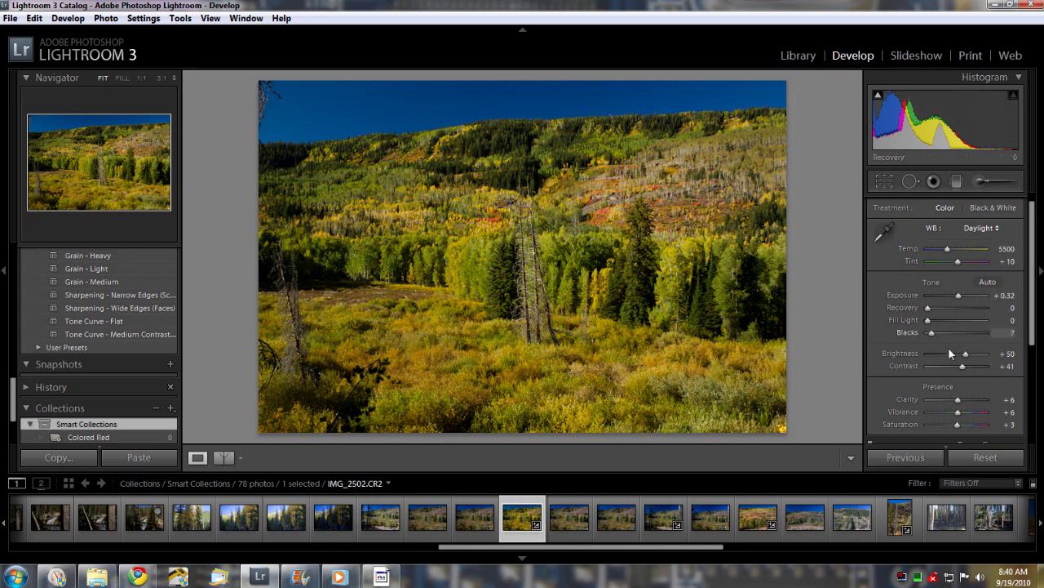
scroll(1032, 241, up, 1)
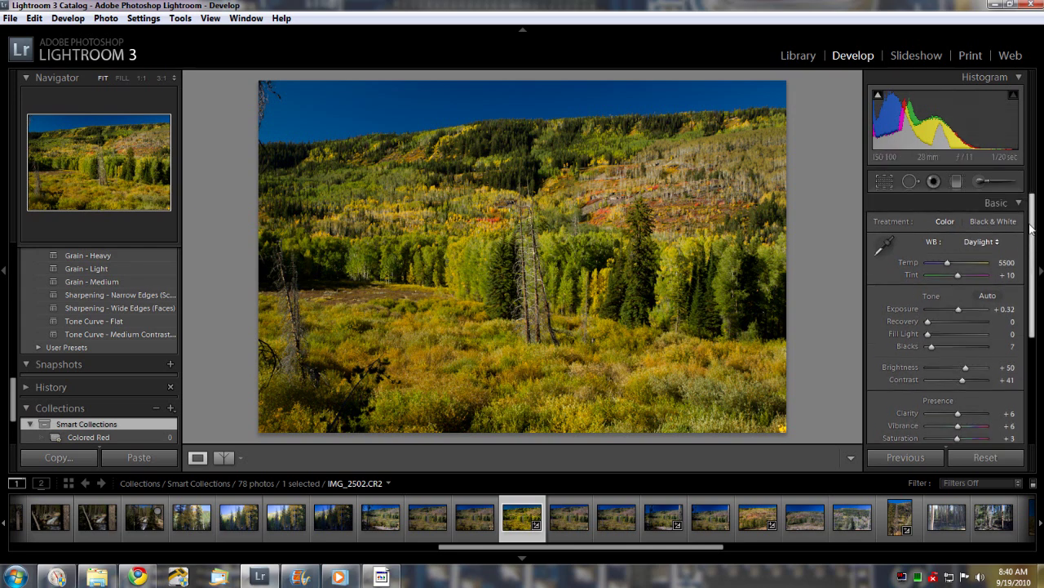
click(1003, 204)
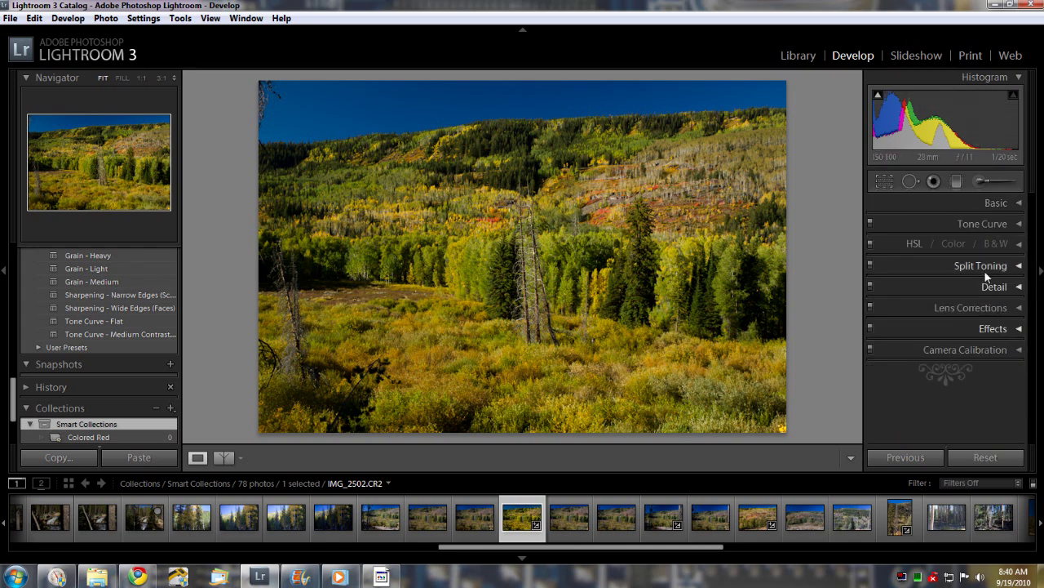
- Cycle the Before/After layouts through top/bottom and side-by-side to the left/right split, then return to single view
click(224, 458)
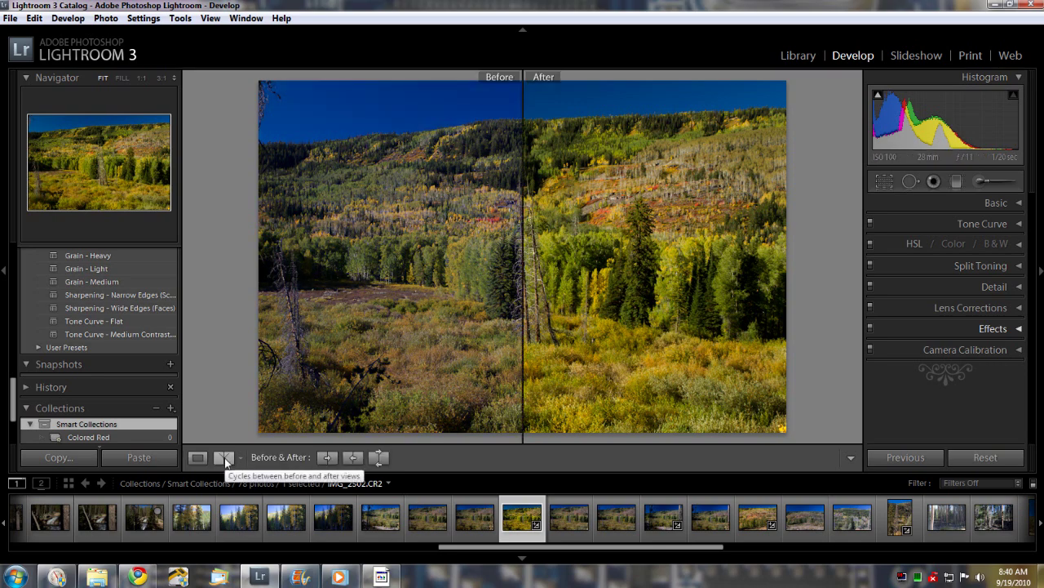
click(224, 458)
click(224, 458)
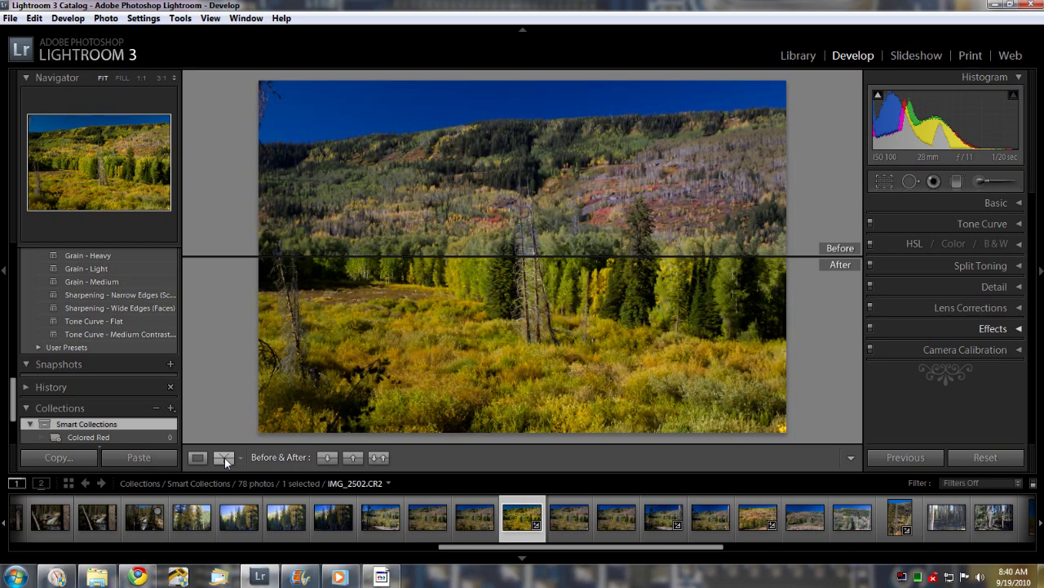
click(225, 458)
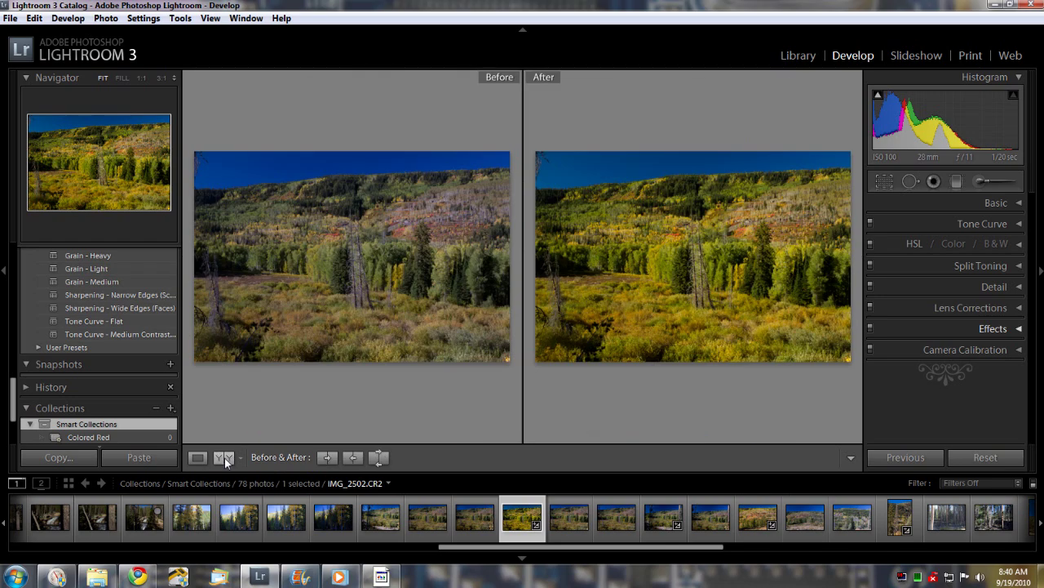
click(224, 458)
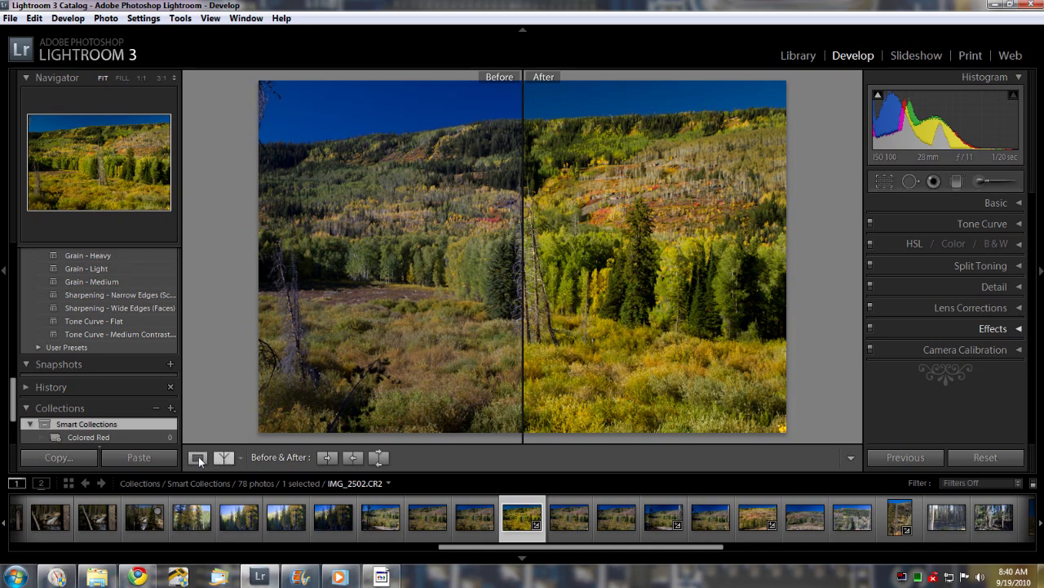
click(197, 457)
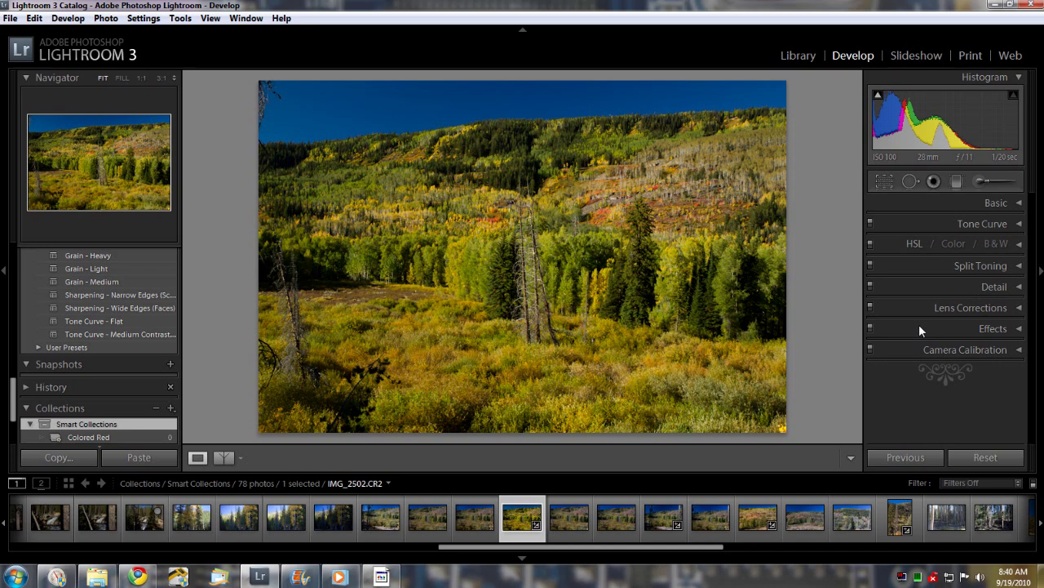
- In HSL Luminance, drag on the sky with the Targeted Adjustment Tool to darken Blue and Purple
click(1018, 245)
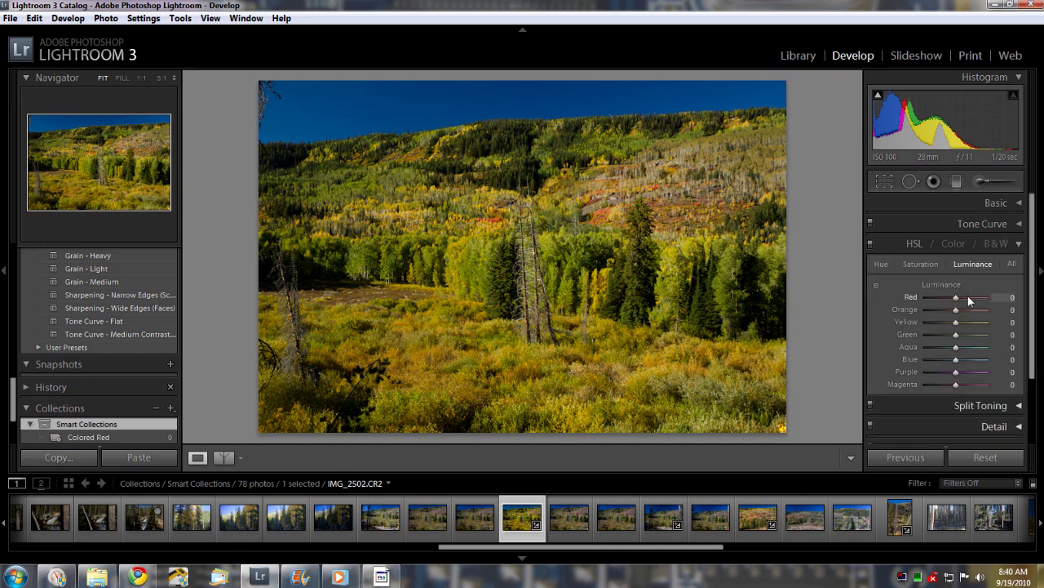
click(876, 285)
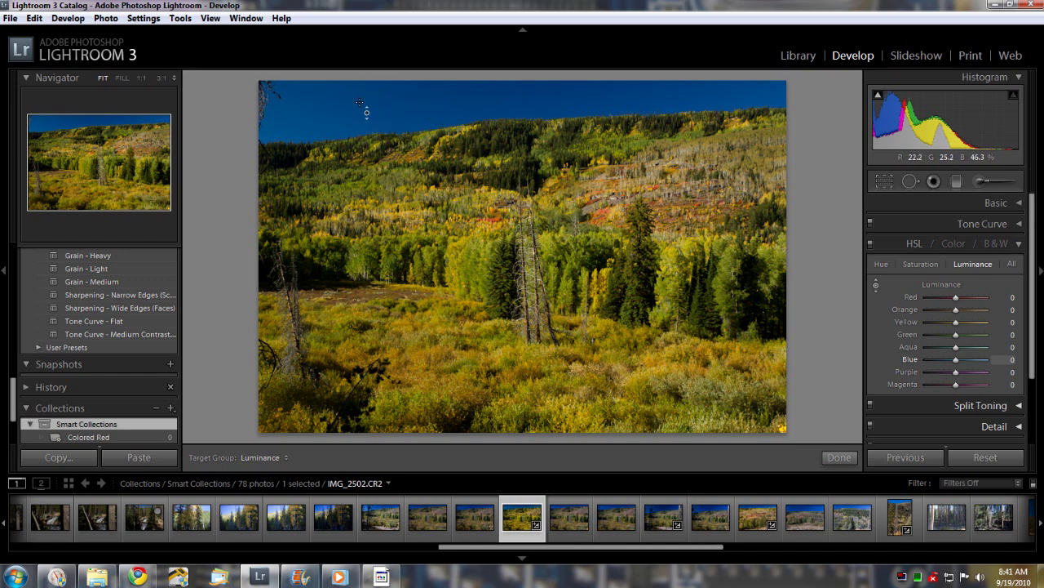
drag(277, 98, 273, 160)
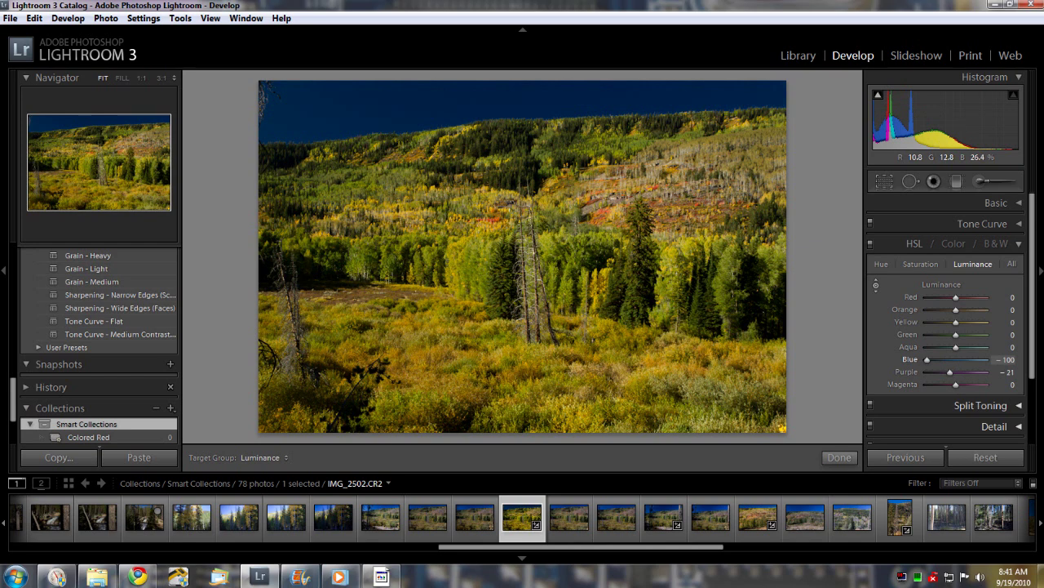
drag(273, 160, 273, 107)
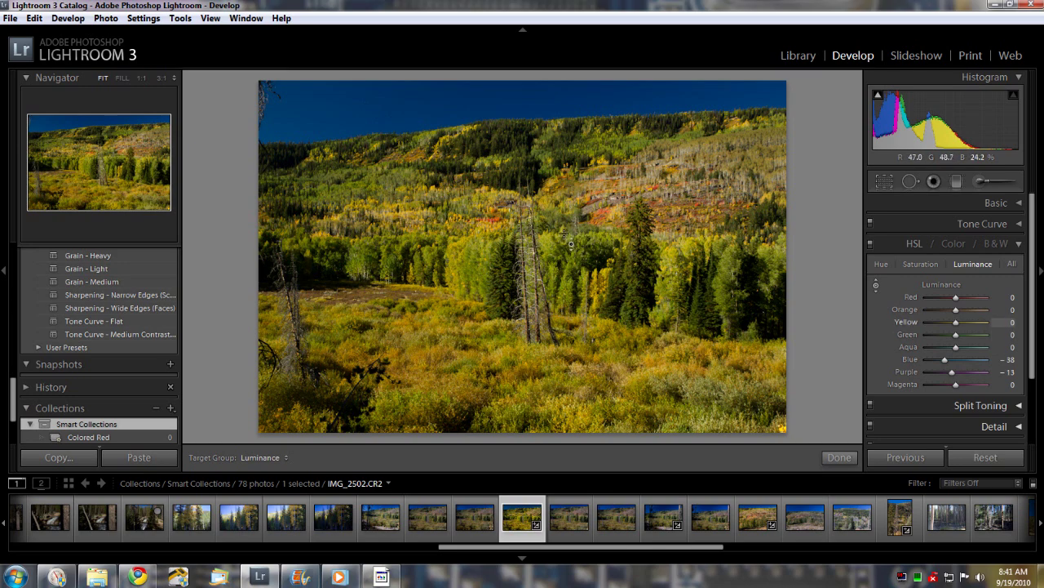
- Undo the foliage darkening and reset Yellow luminance to 0
mouse_move(571, 243)
mouse_down()
mouse_move(570, 326)
mouse_move(570, 242)
mouse_up()
key(Down)
key(Down)
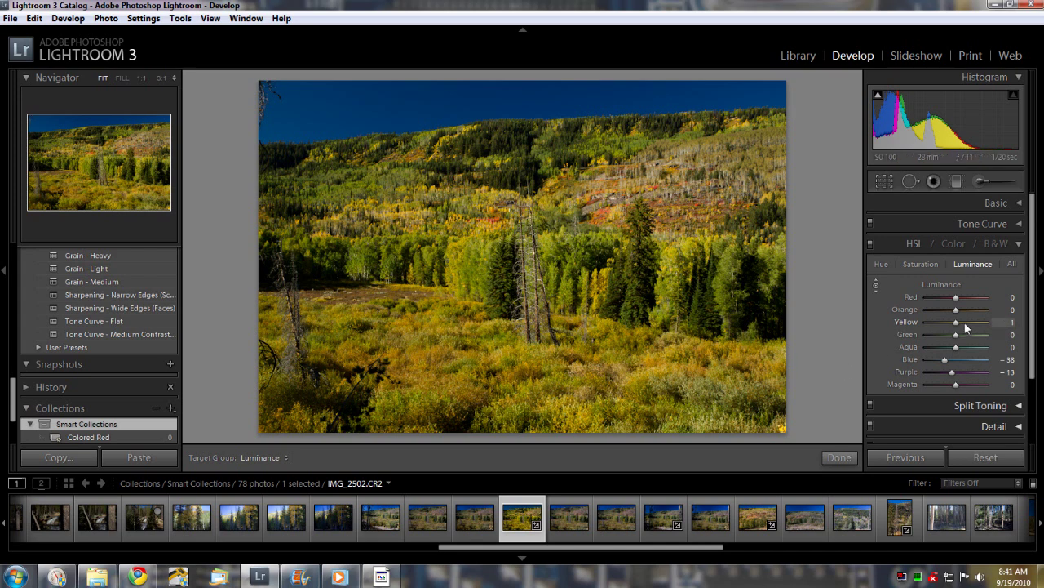
double_click(904, 323)
- Set sharpening Detail to 36 and Radius to 1.2, then bring up the Adjustment Brush settings
click(1019, 246)
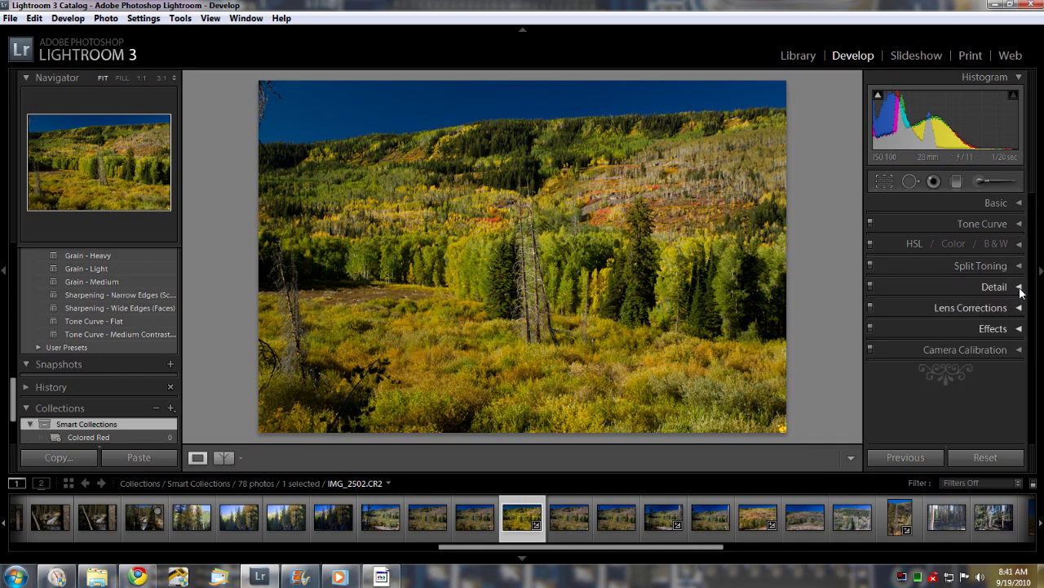
click(1019, 290)
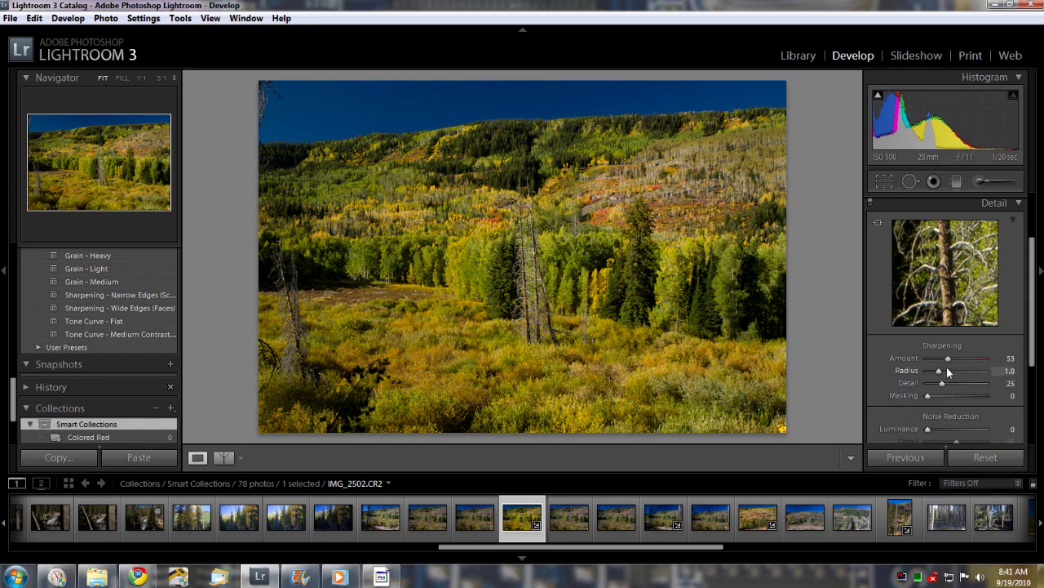
drag(942, 390, 948, 390)
drag(941, 374, 944, 374)
drag(1030, 310, 1030, 363)
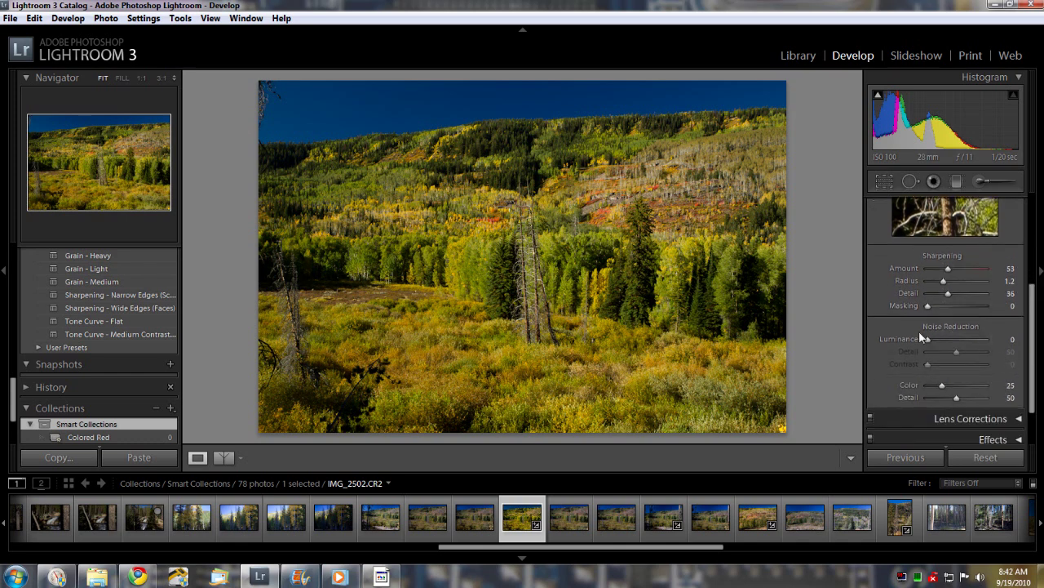
scroll(1020, 334, up, 3)
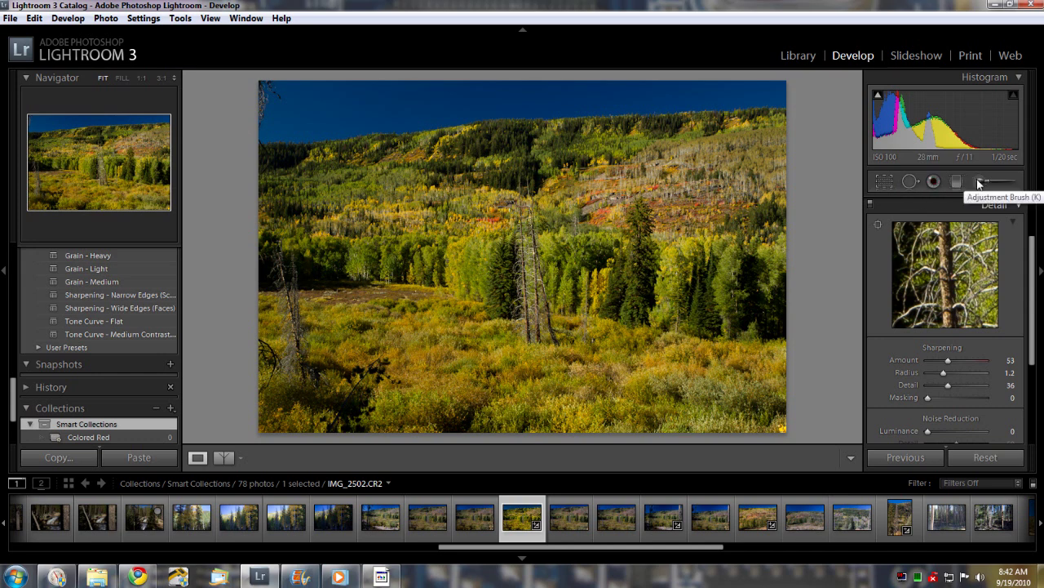
click(981, 181)
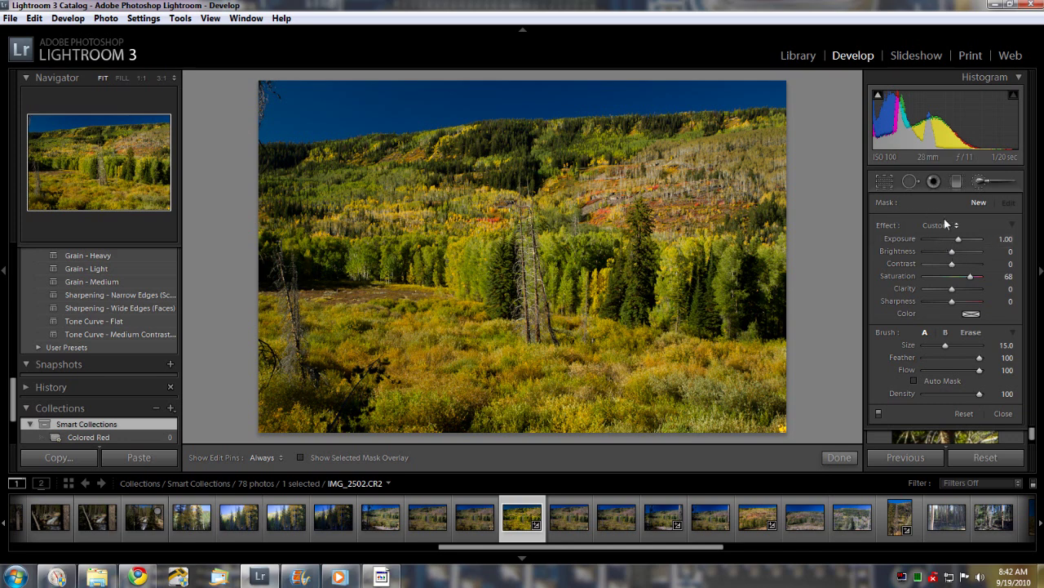
- Close the Adjustment Brush panel to show the sharpening settings (Amount 53, Radius 1.2, Detail 36) again
click(979, 182)
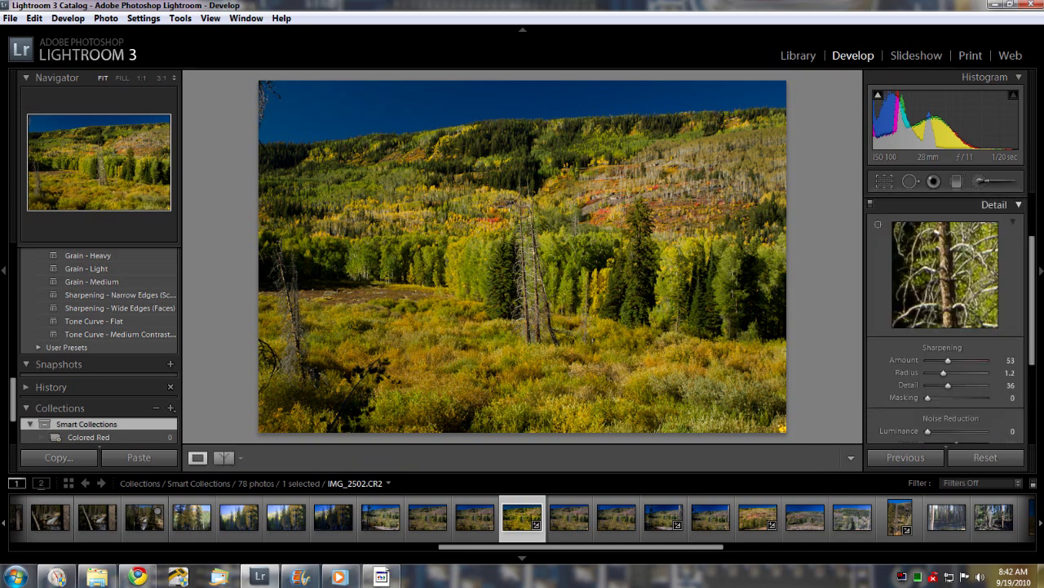
- Cycle side-by-side and stacked before/after layouts, show shadow clipping, then return to the single Loupe view
click(1018, 205)
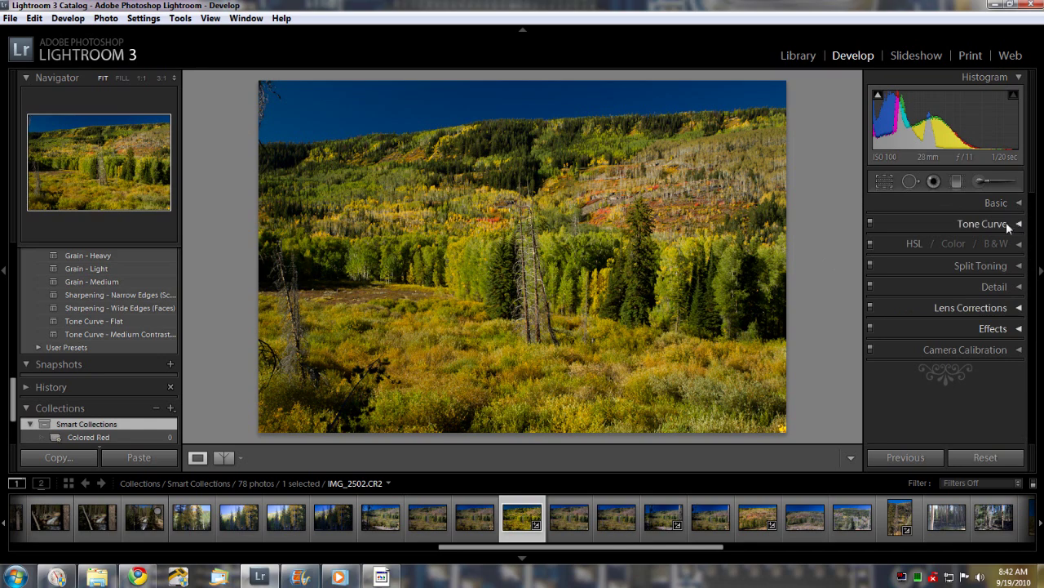
click(223, 458)
click(224, 459)
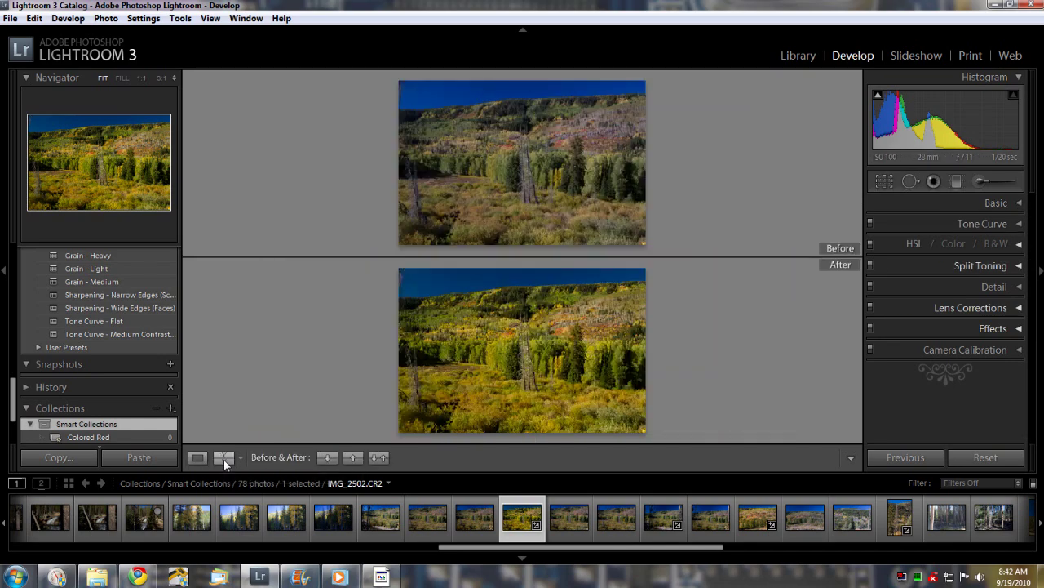
click(224, 459)
click(224, 458)
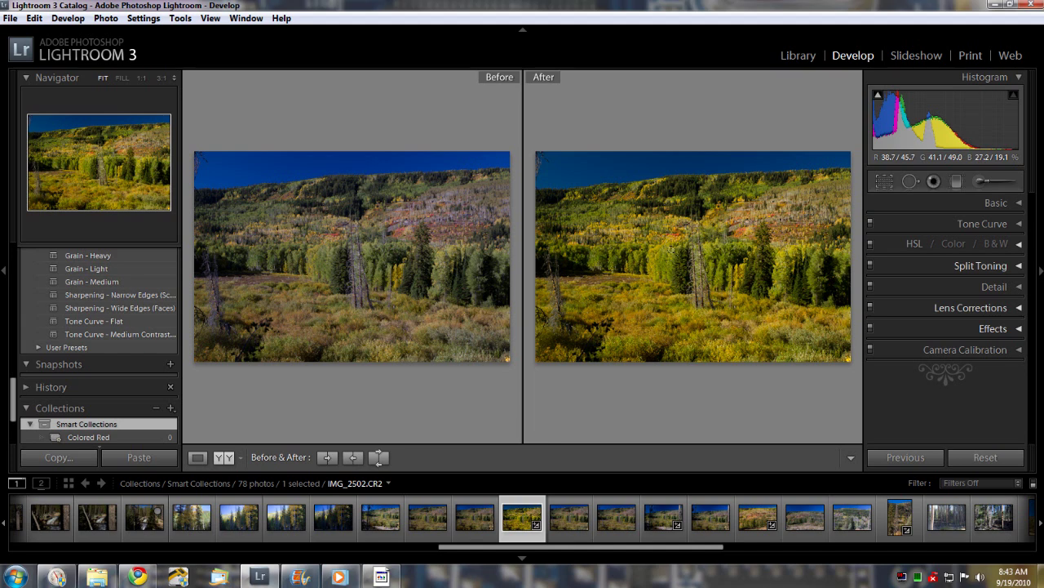
key(j)
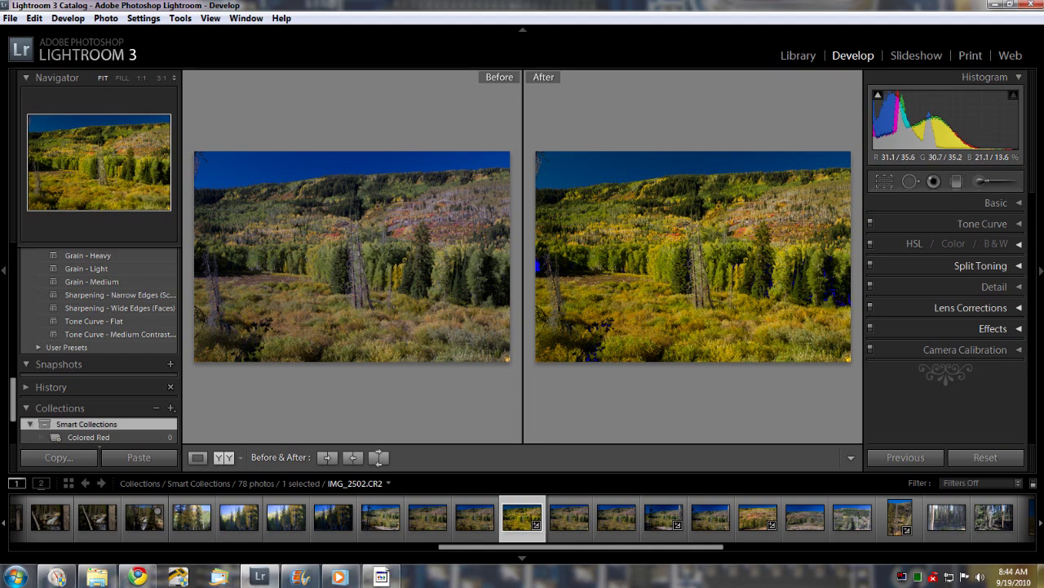
click(197, 457)
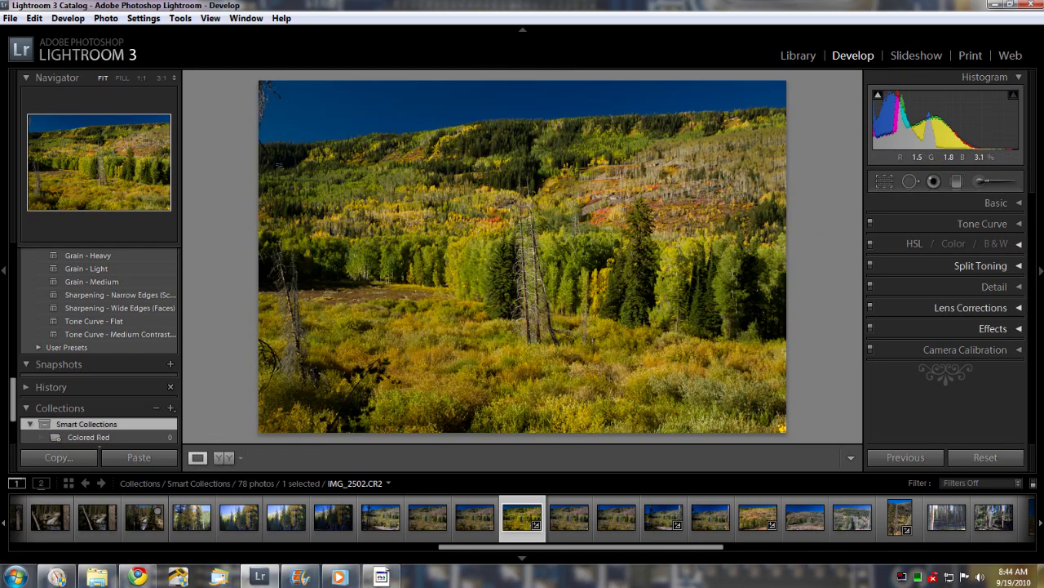
- Open the Export dialog for IMG_2502.CR2 from the File menu
click(10, 18)
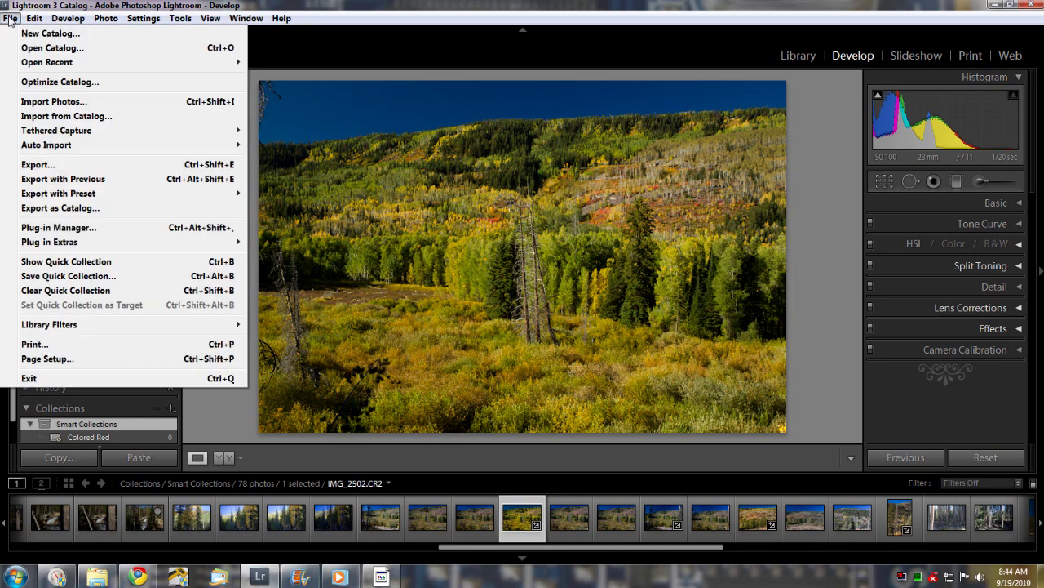
click(65, 168)
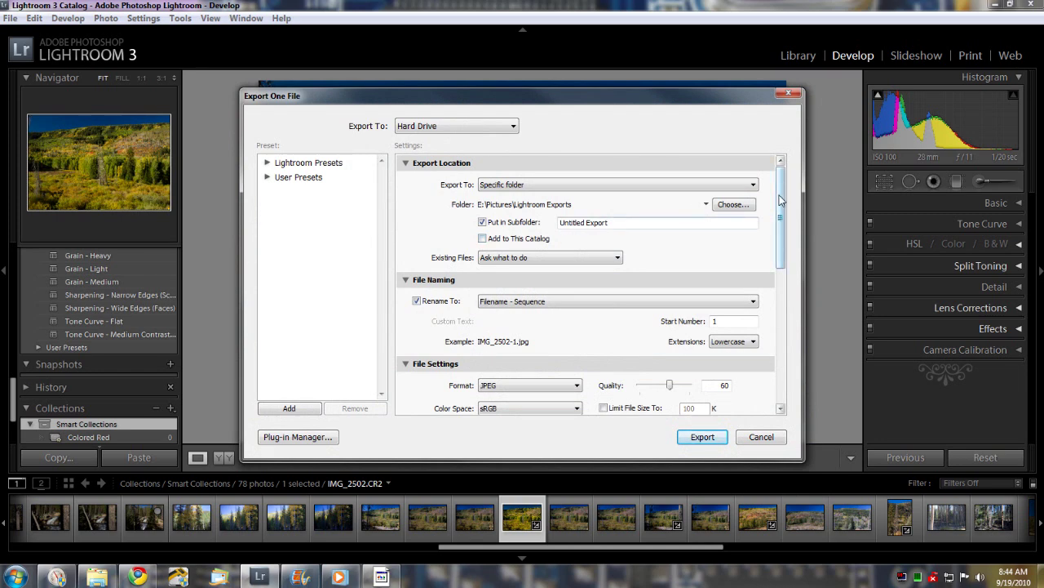
scroll(781, 200, down, 1)
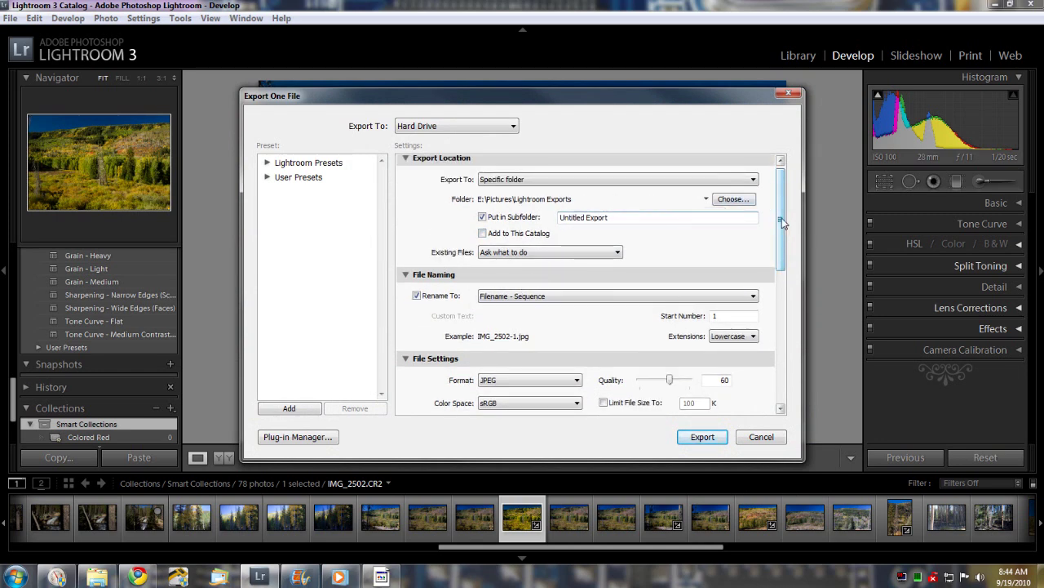
drag(782, 220, 782, 298)
- Keep JPEG as the export format and review the remaining export settings
click(563, 192)
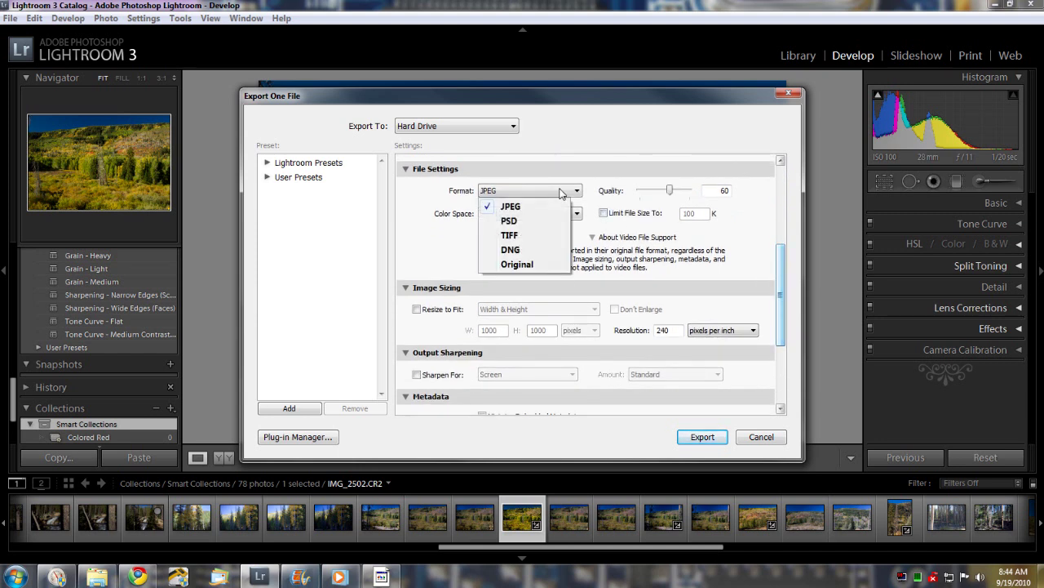
click(543, 209)
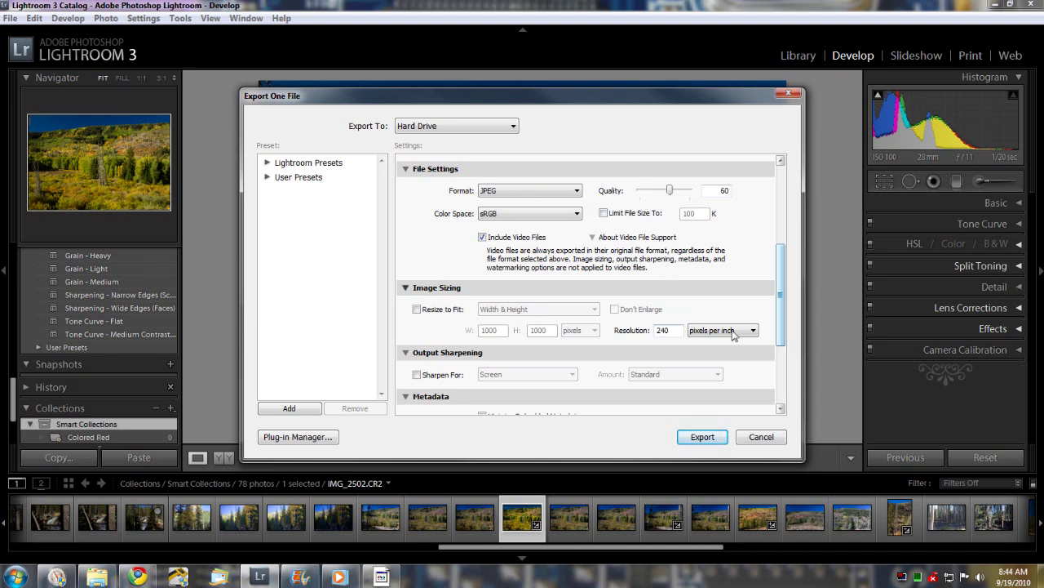
drag(781, 285, 779, 331)
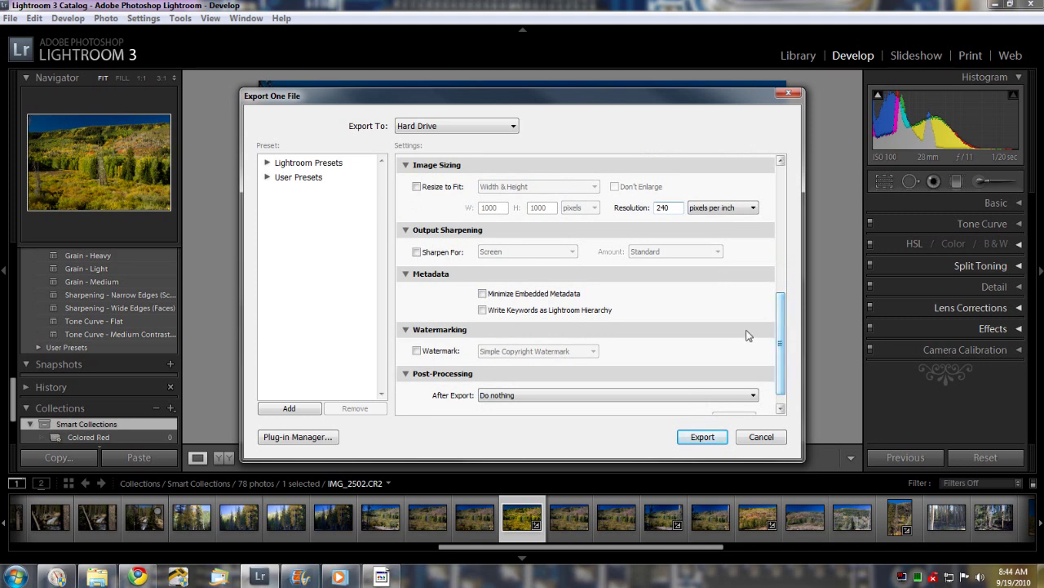
scroll(779, 306, down, 1)
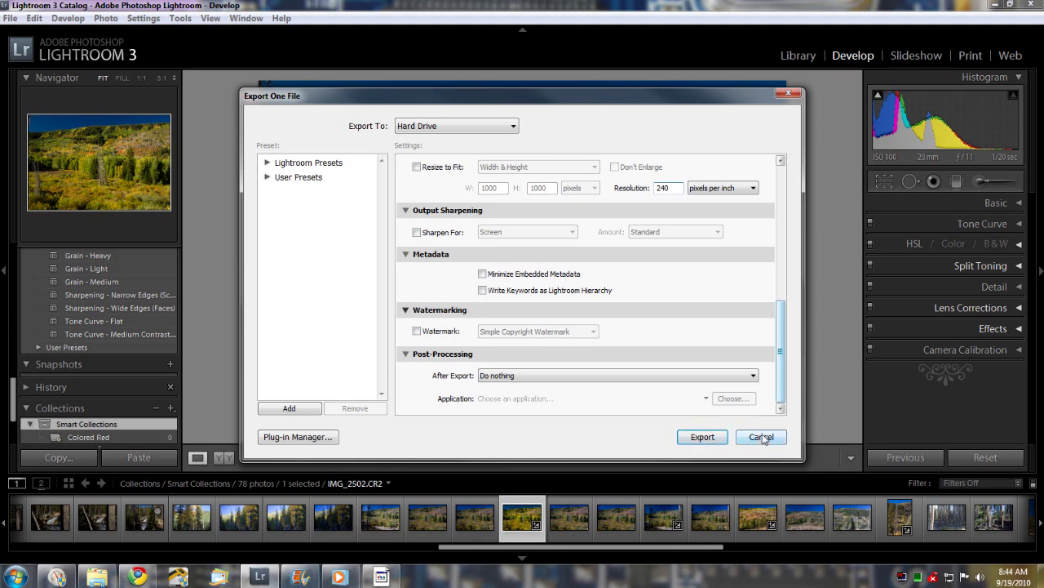
drag(783, 307, 784, 238)
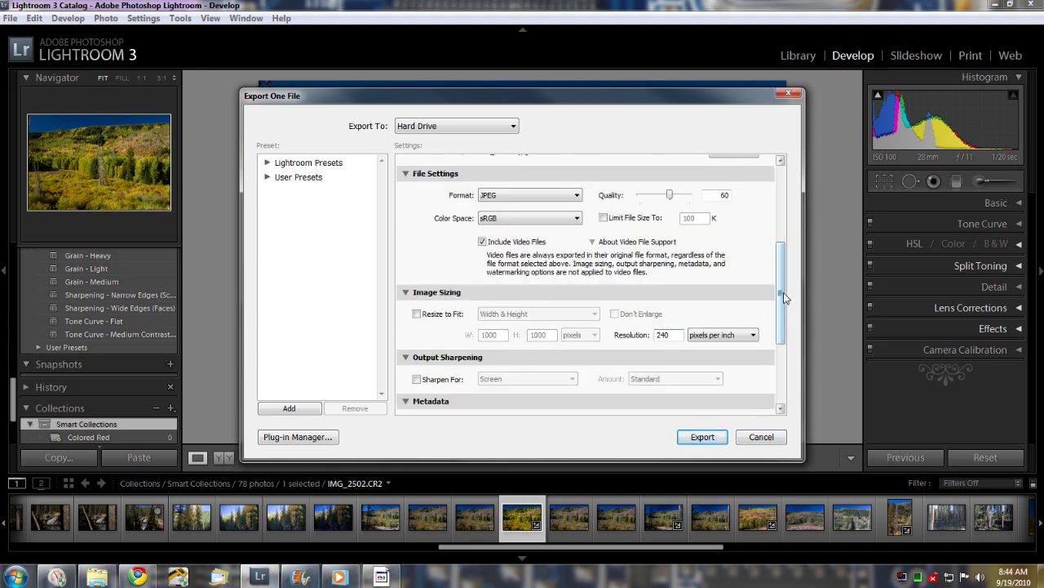
drag(784, 175, 787, 176)
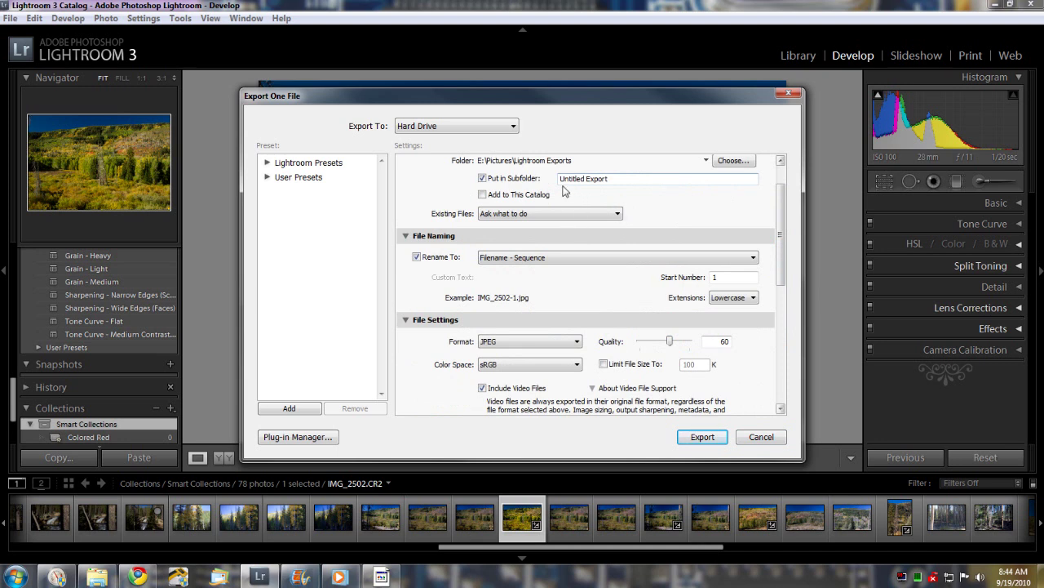
scroll(776, 179, up, 2)
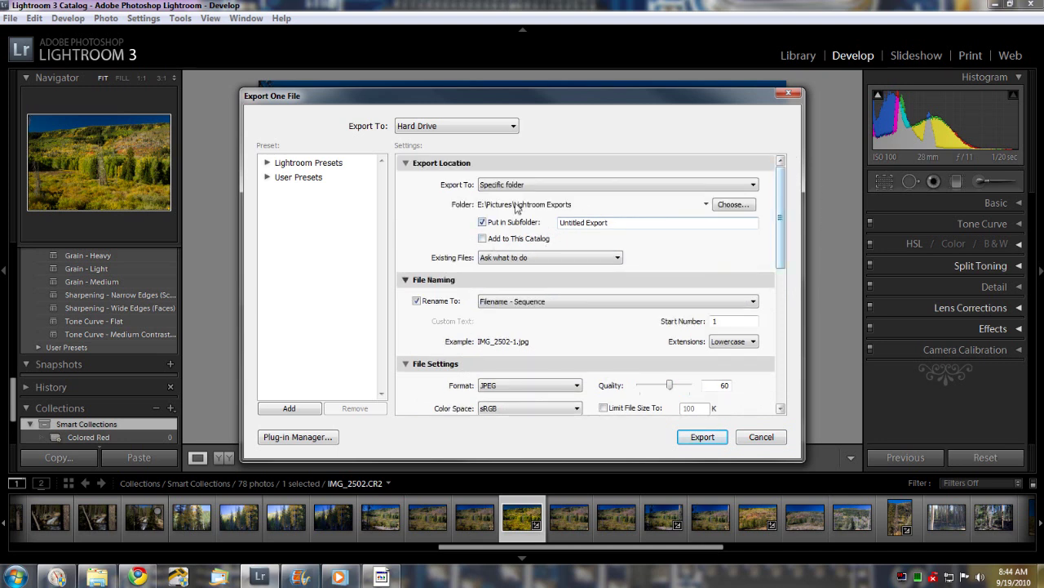